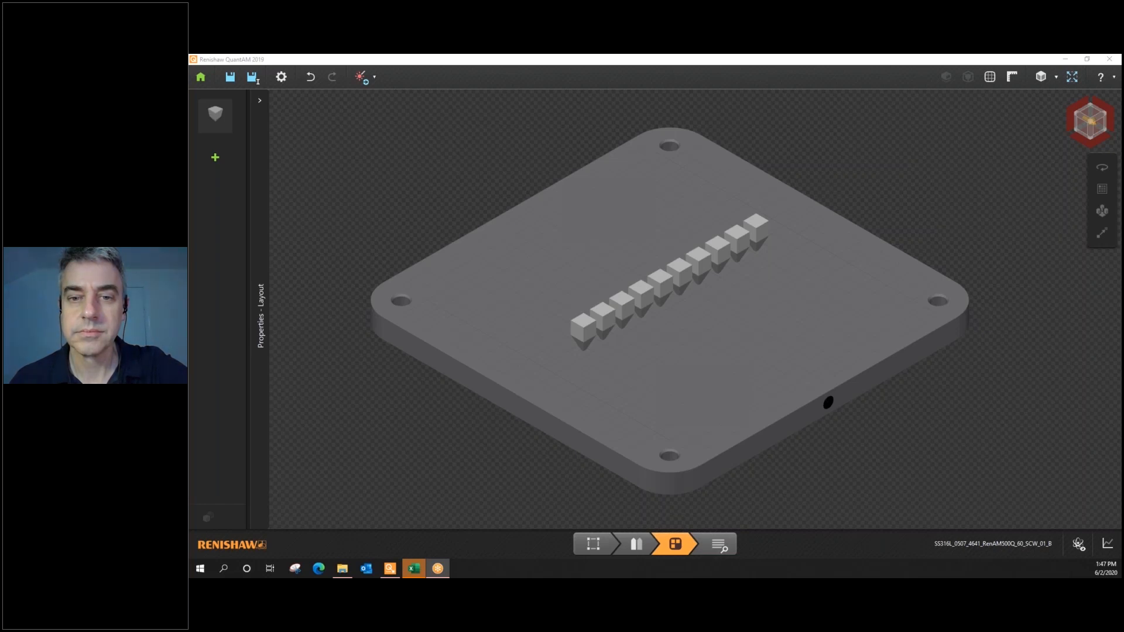
Step: Open the details of material SS316L_0507_4641_RenAM500Q_60_SCW_01_B and examine its slicing and hatching parameters, including the upskin settings
click(967, 543)
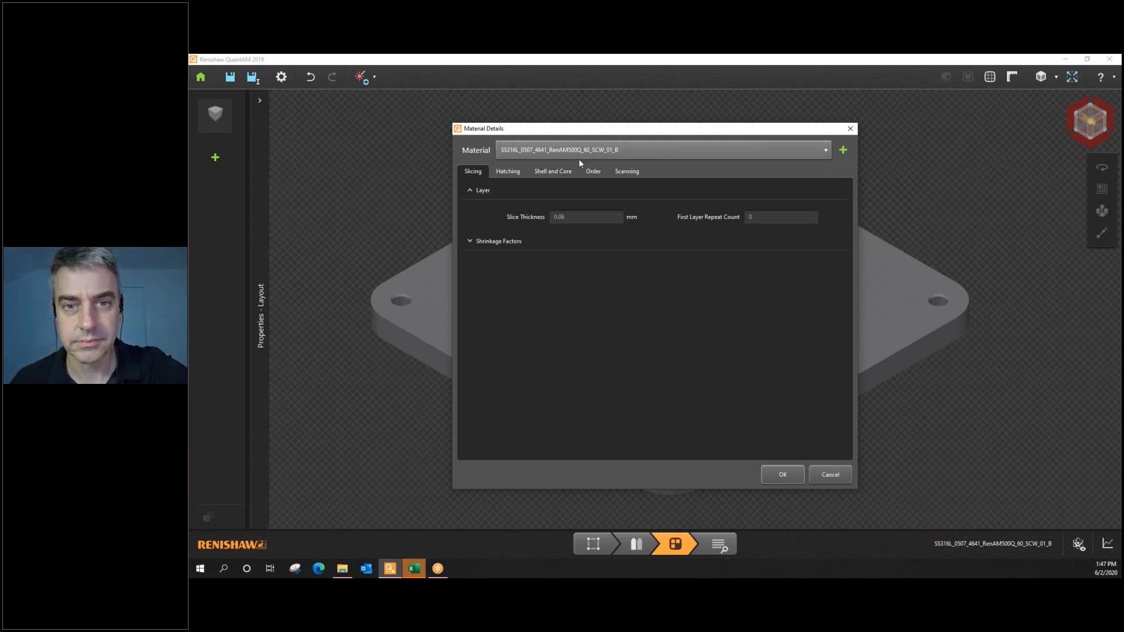
click(514, 171)
scroll(509, 246, down, 5)
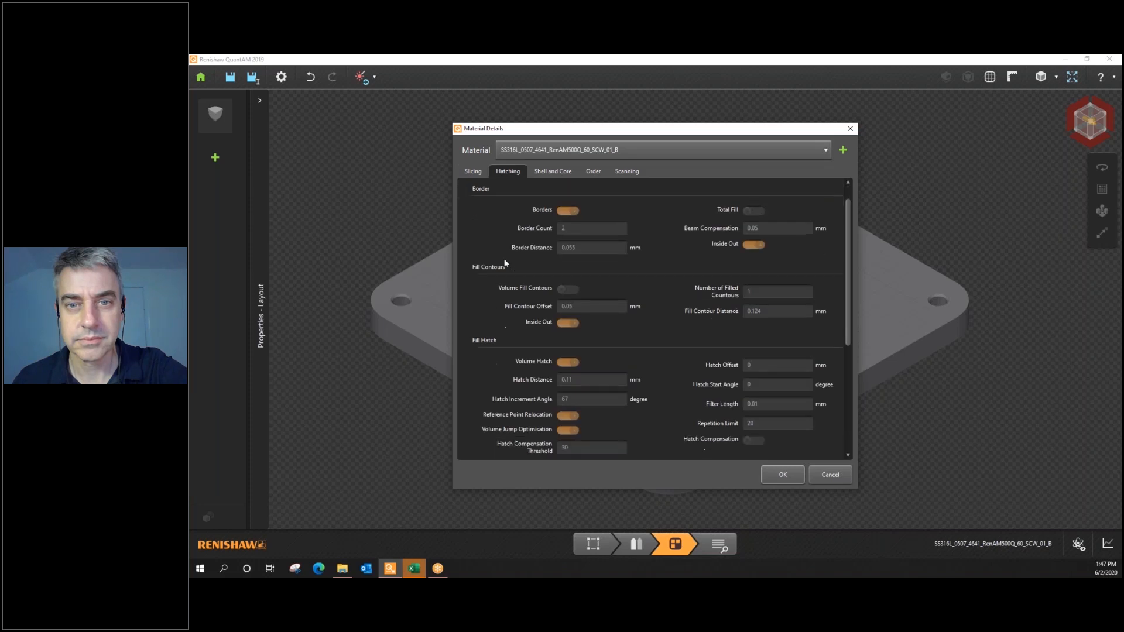
scroll(504, 258, down, 3)
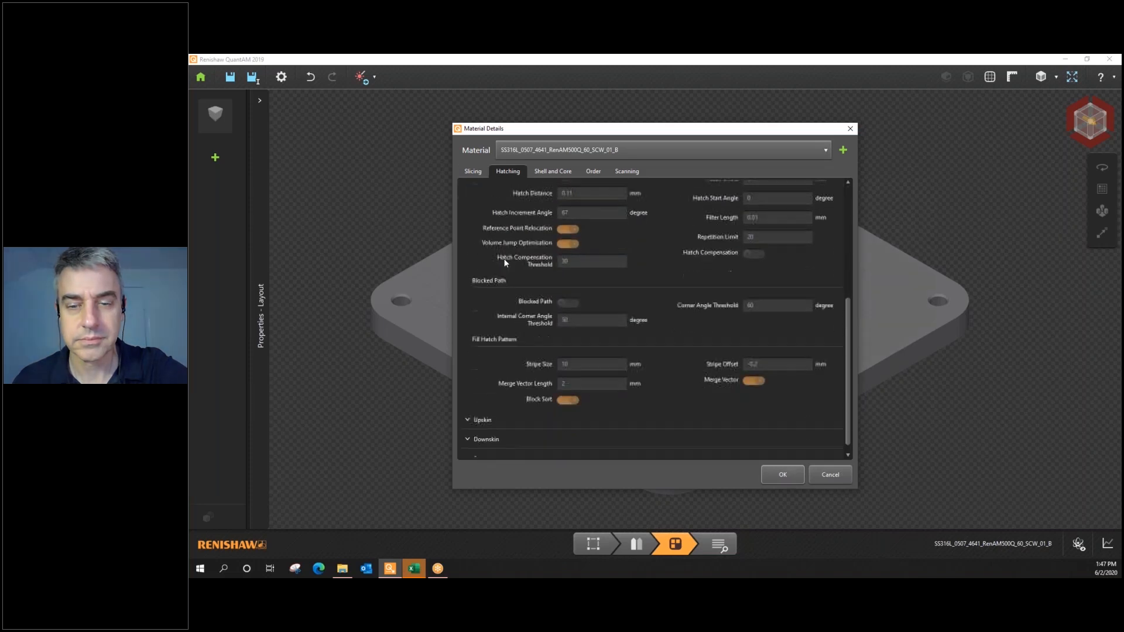
click(486, 408)
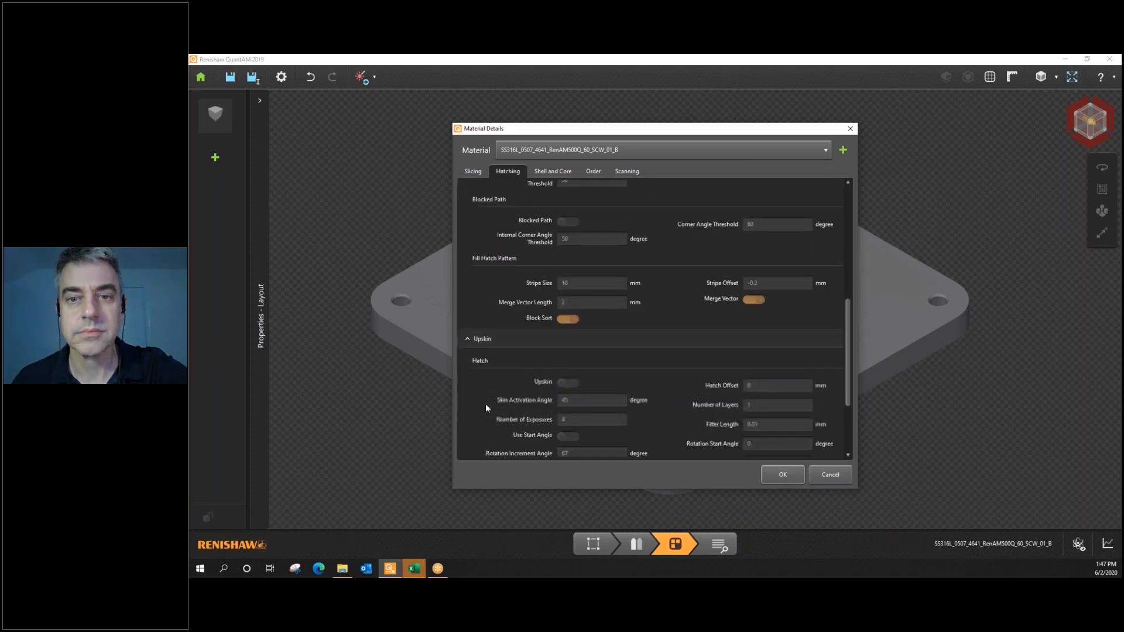
scroll(486, 403, down, 5)
click(486, 223)
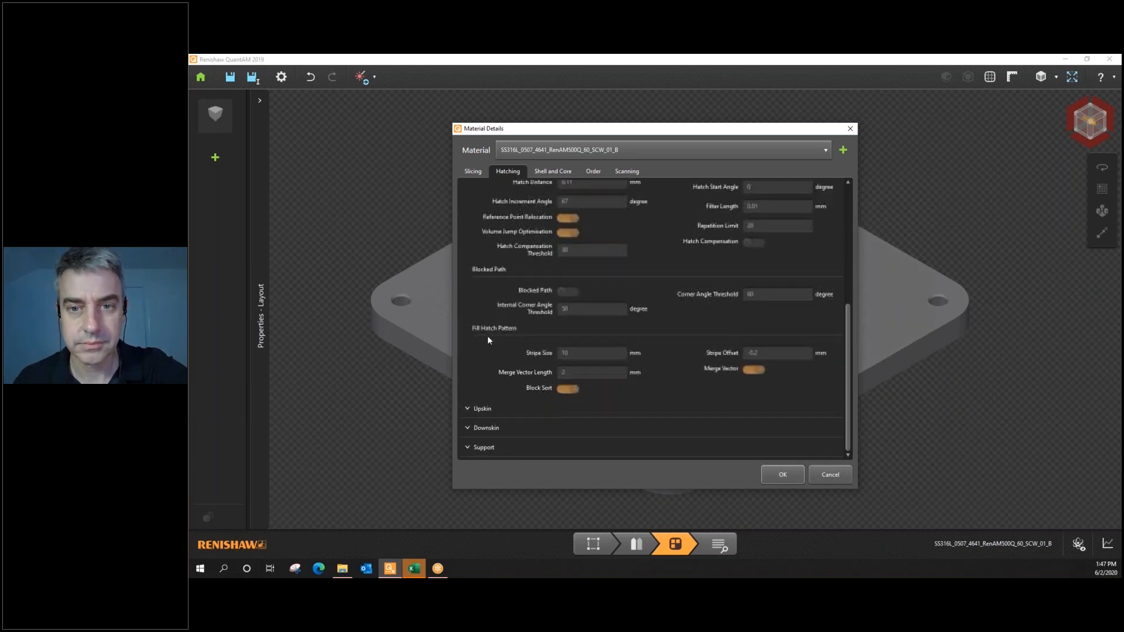
Step: Examine the material's shell and core, order and scanning parameters, and leave the material details without changes
click(559, 172)
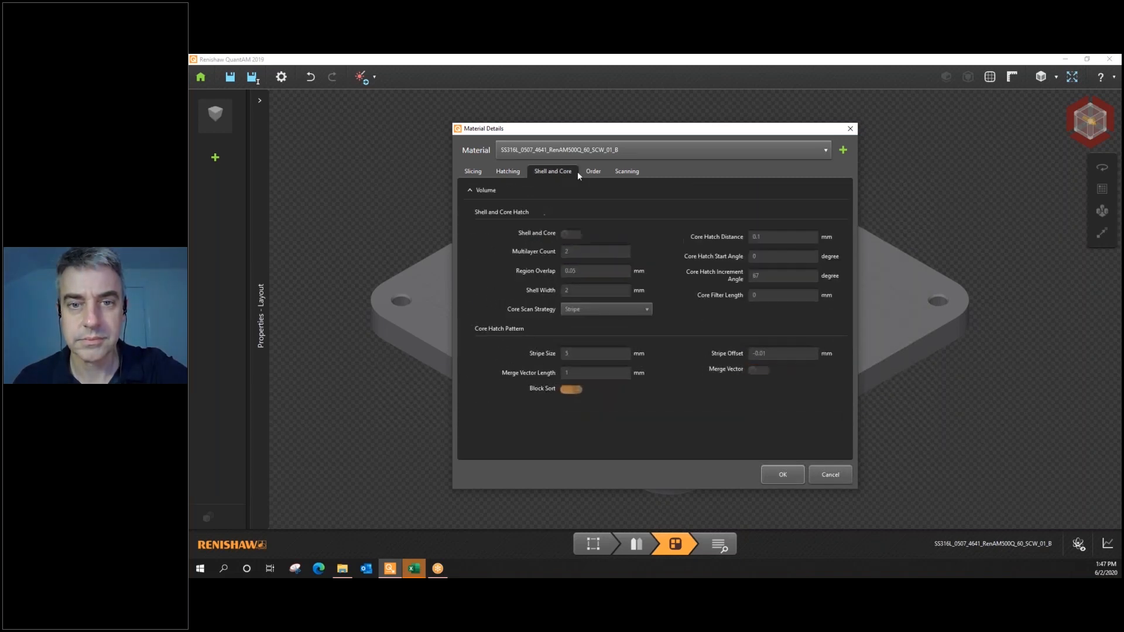
click(591, 172)
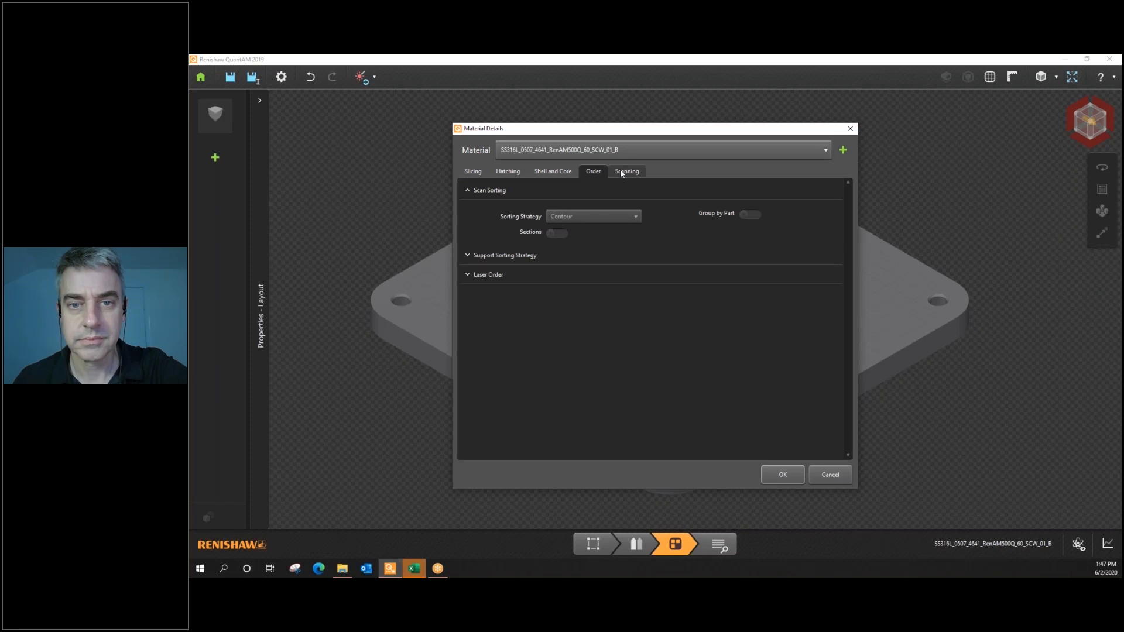
click(621, 172)
scroll(588, 241, down, 3)
scroll(588, 243, down, 5)
scroll(574, 284, up, 8)
click(592, 172)
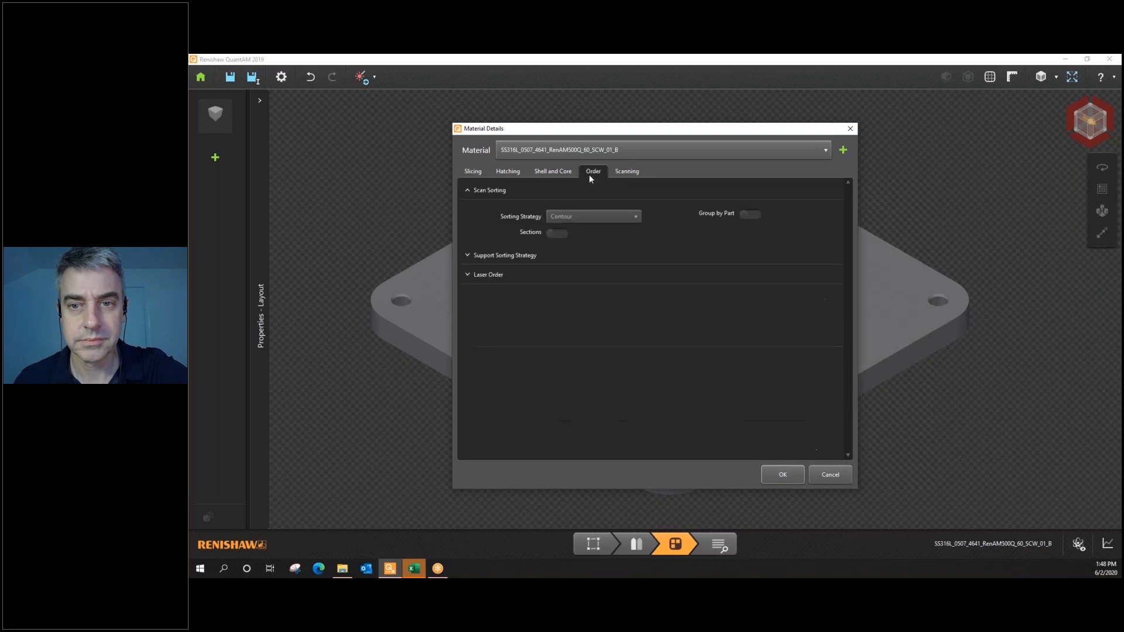
click(508, 171)
click(473, 171)
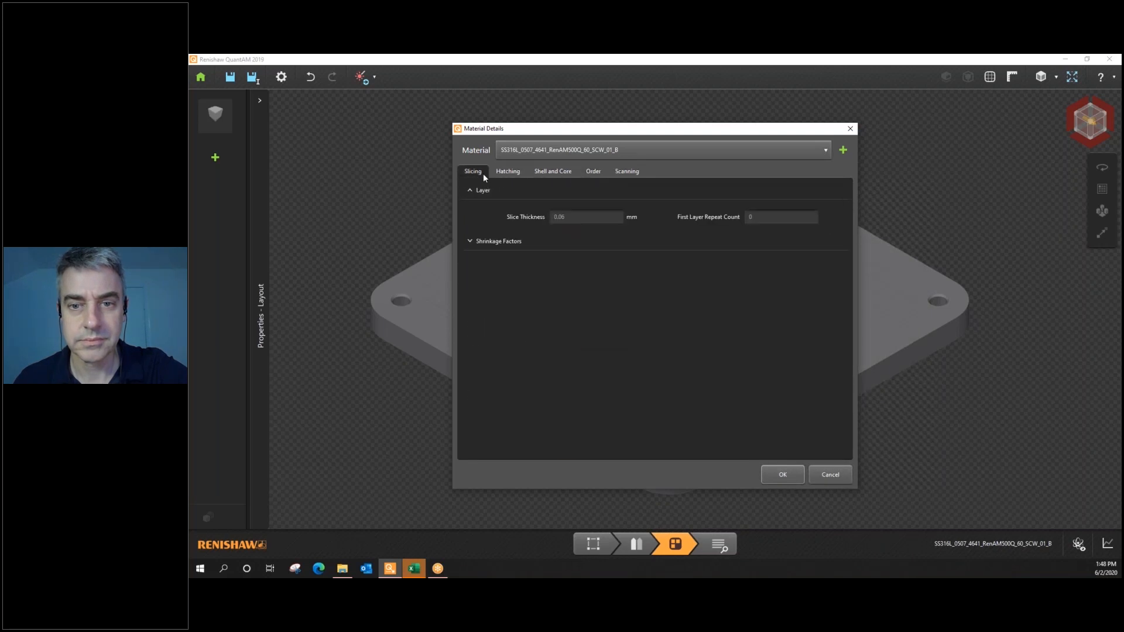
click(830, 475)
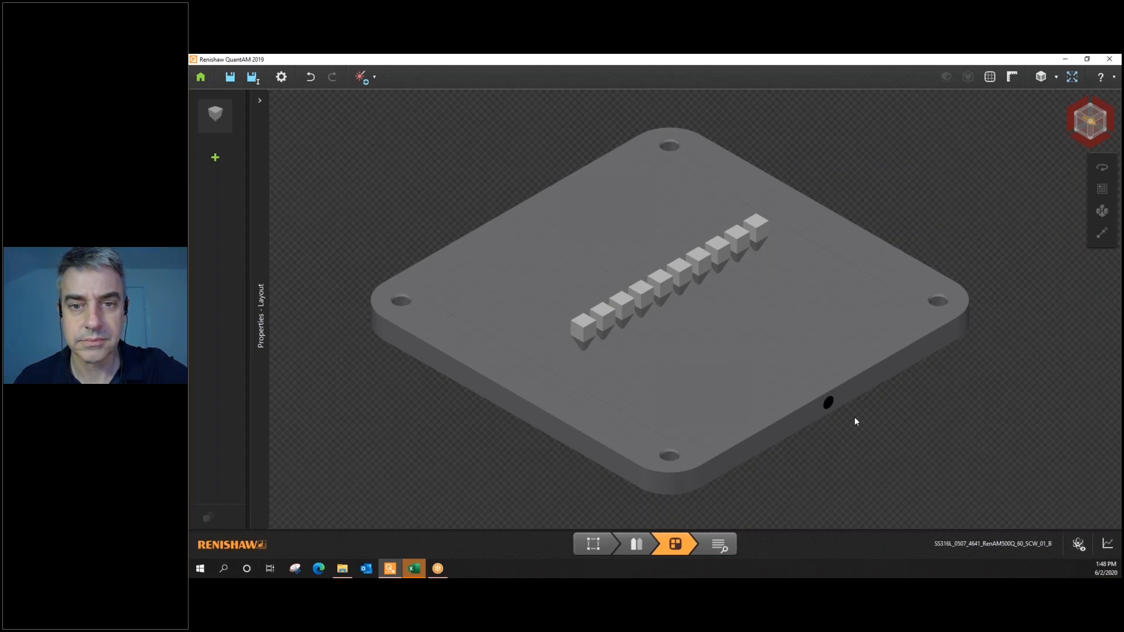
Step: Open the Material Viewer and inspect the Volume parameters of individual cubes, selecting several part rows to locate them on the plate
click(1079, 543)
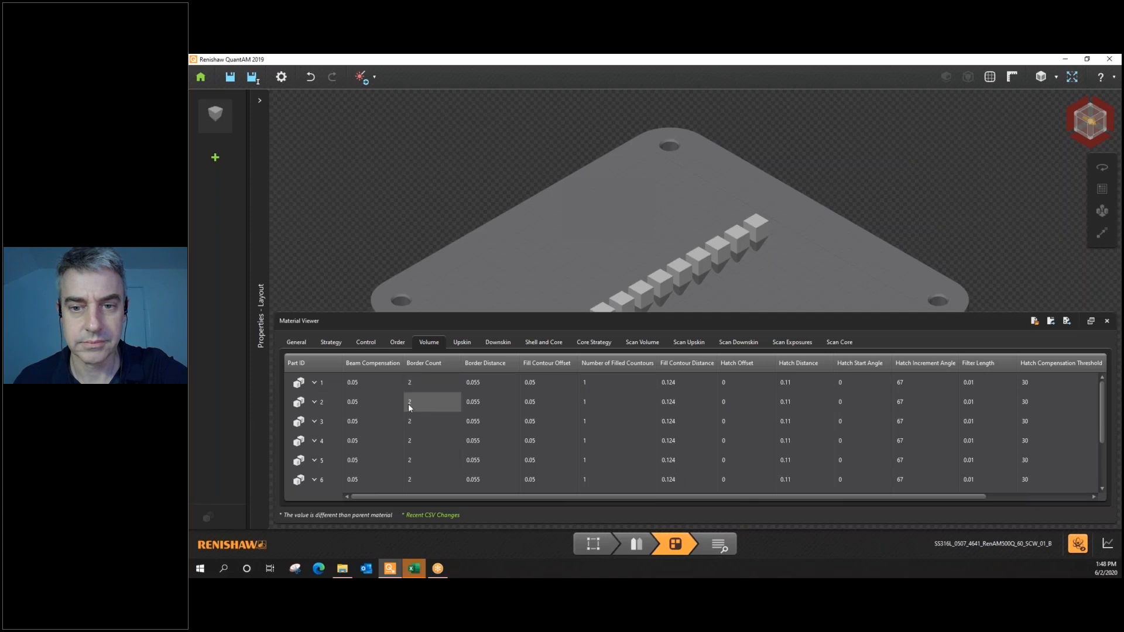
click(443, 385)
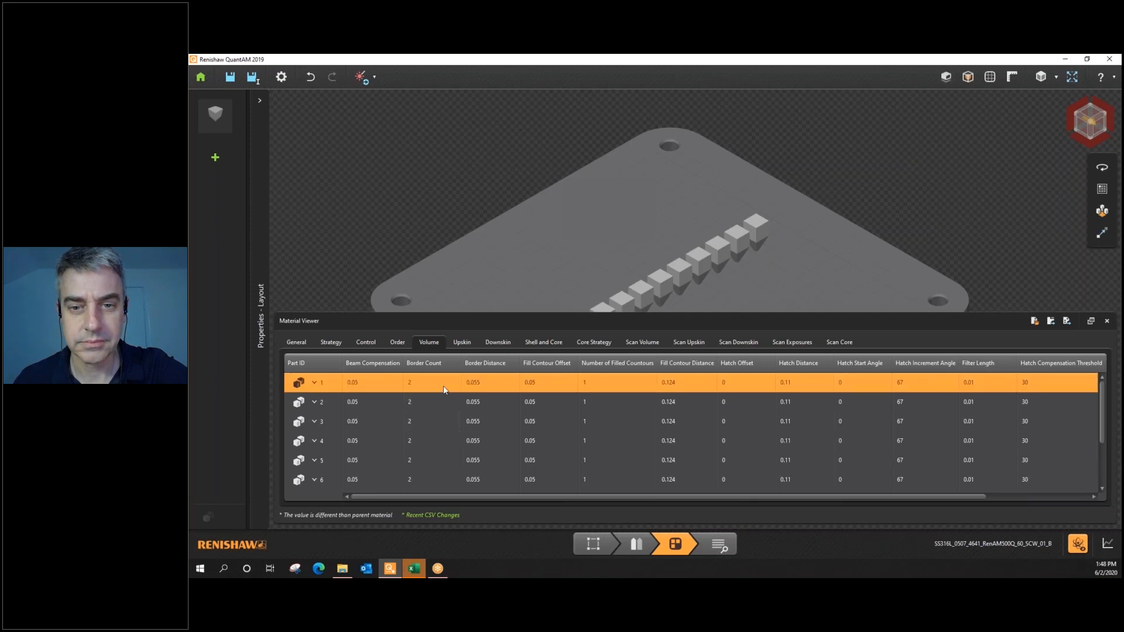
click(483, 441)
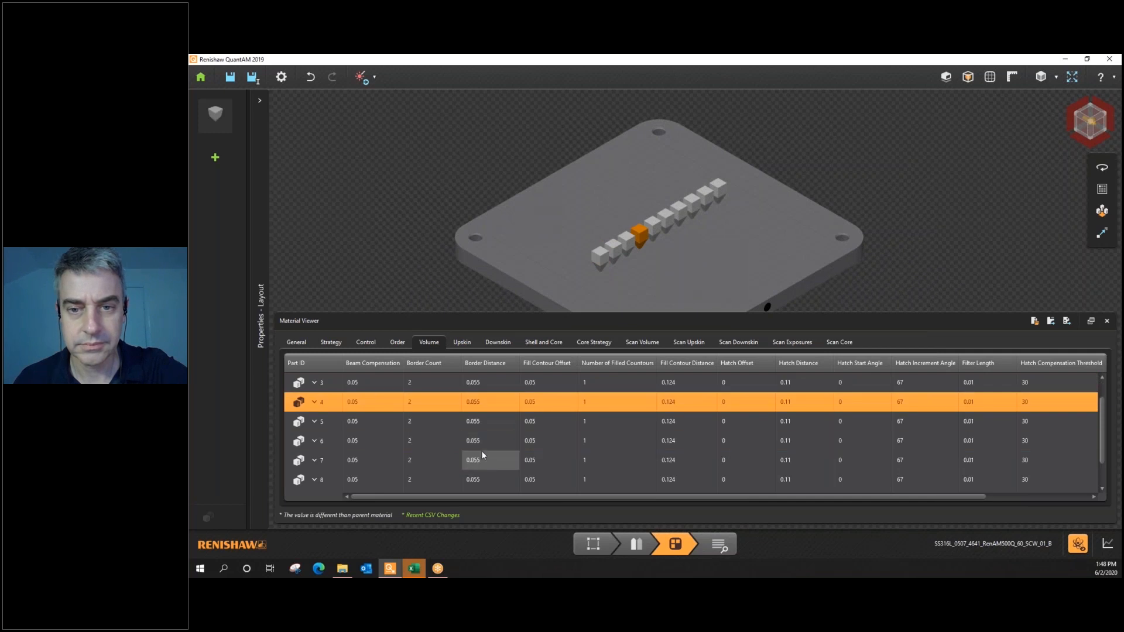
click(480, 458)
click(482, 443)
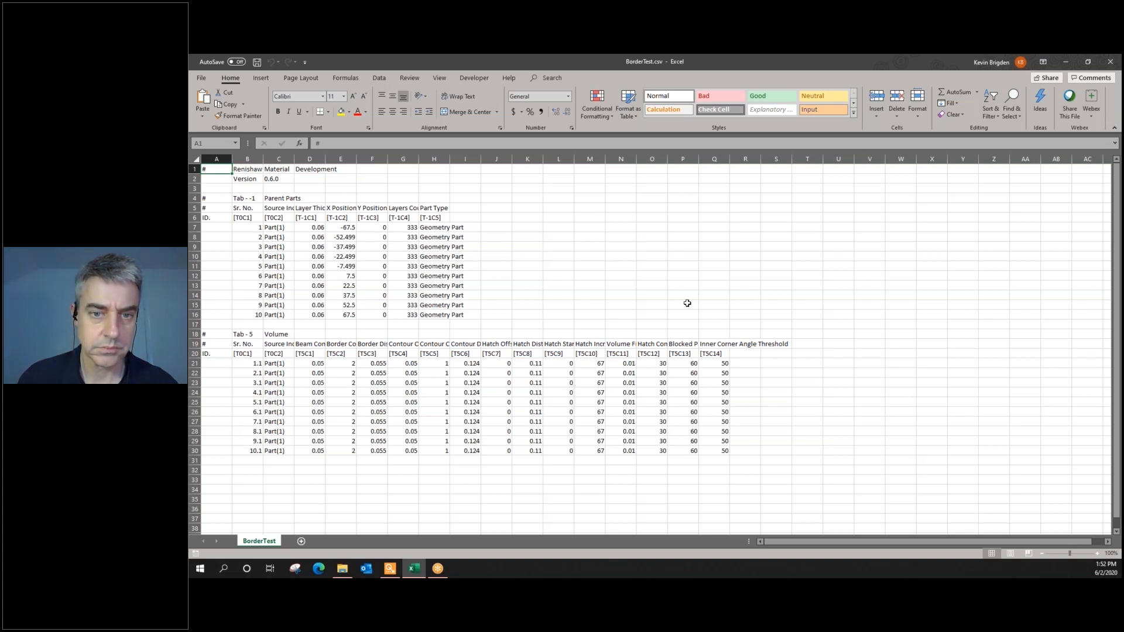
Step: In BorderTest.csv in Excel, fill the Volume table's border count, cells E21 to E30, with the series 1 to 10 and save
click(349, 363)
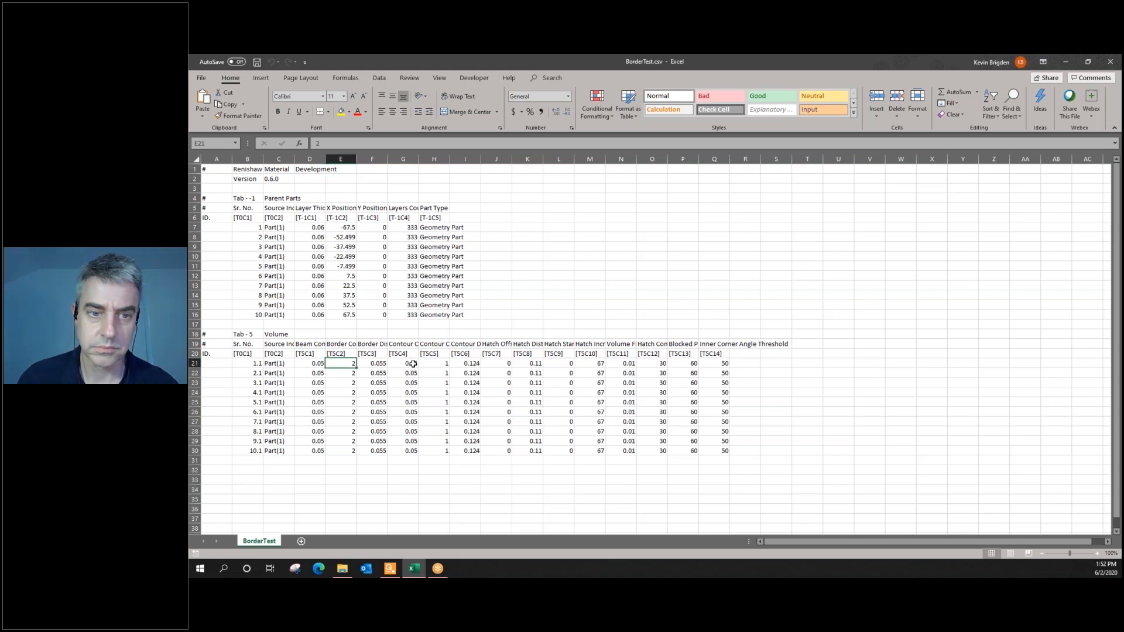
text(1)
key(Return)
click(350, 367)
drag(349, 366, 359, 458)
click(405, 476)
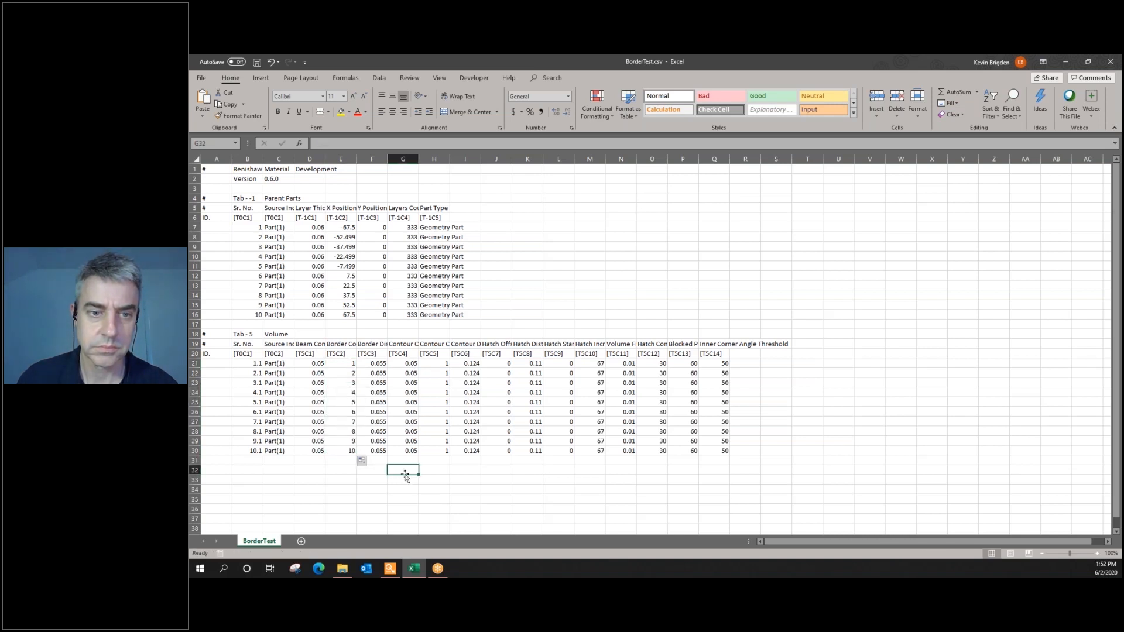
key(ctrl+s)
Step: Switch back to QuantAM, import BorderTest.csv over the current instance data and close the Material Viewer
click(390, 567)
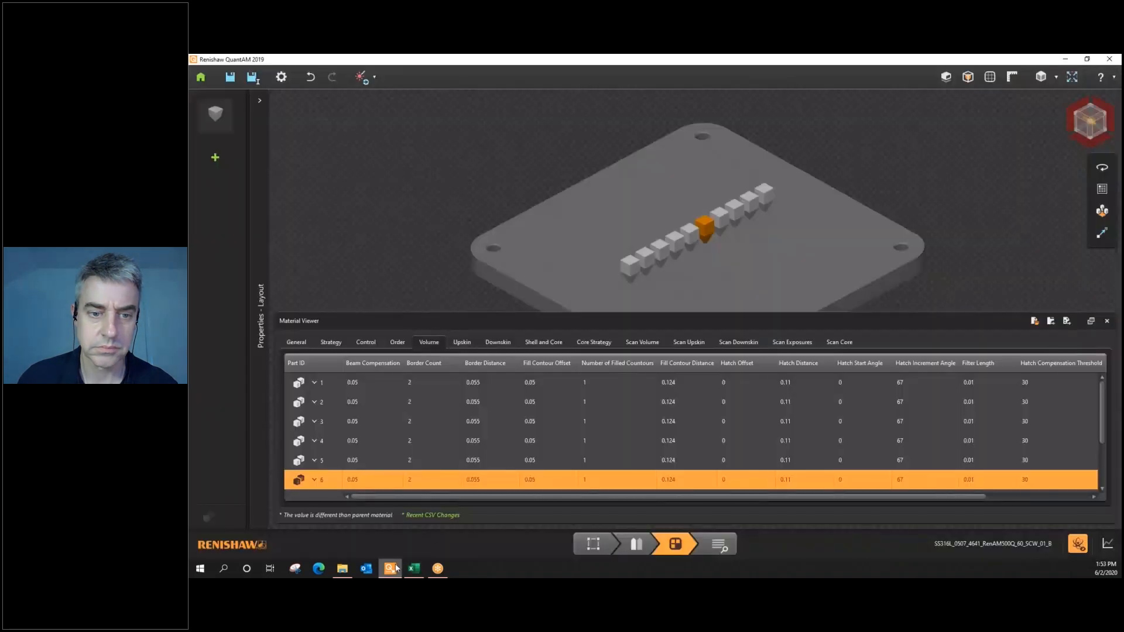
click(1035, 321)
click(462, 143)
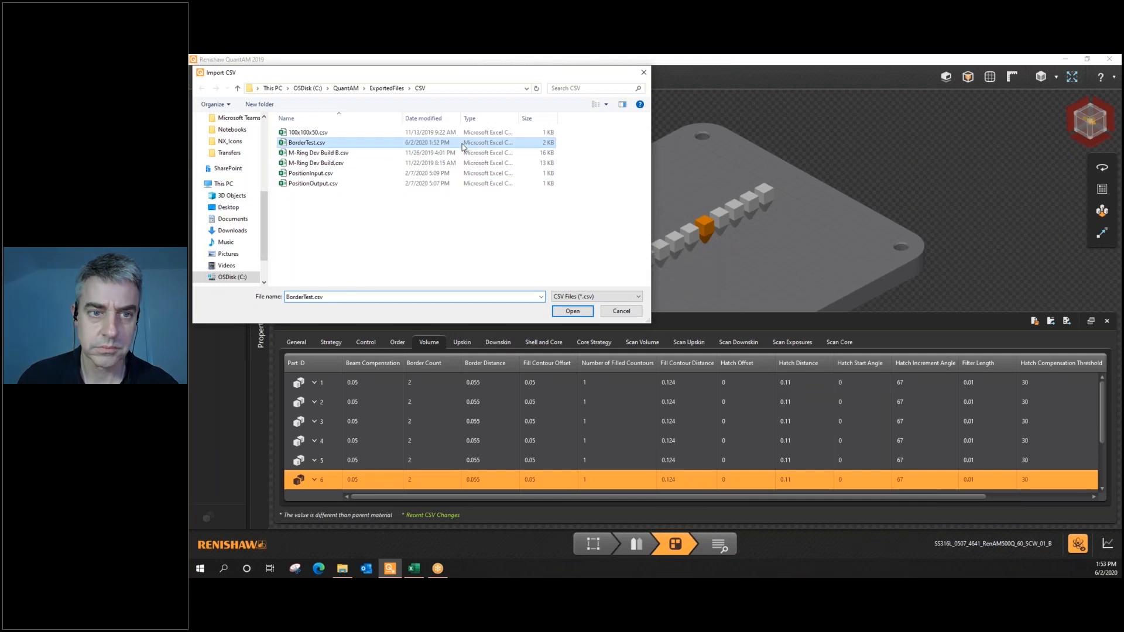
click(577, 311)
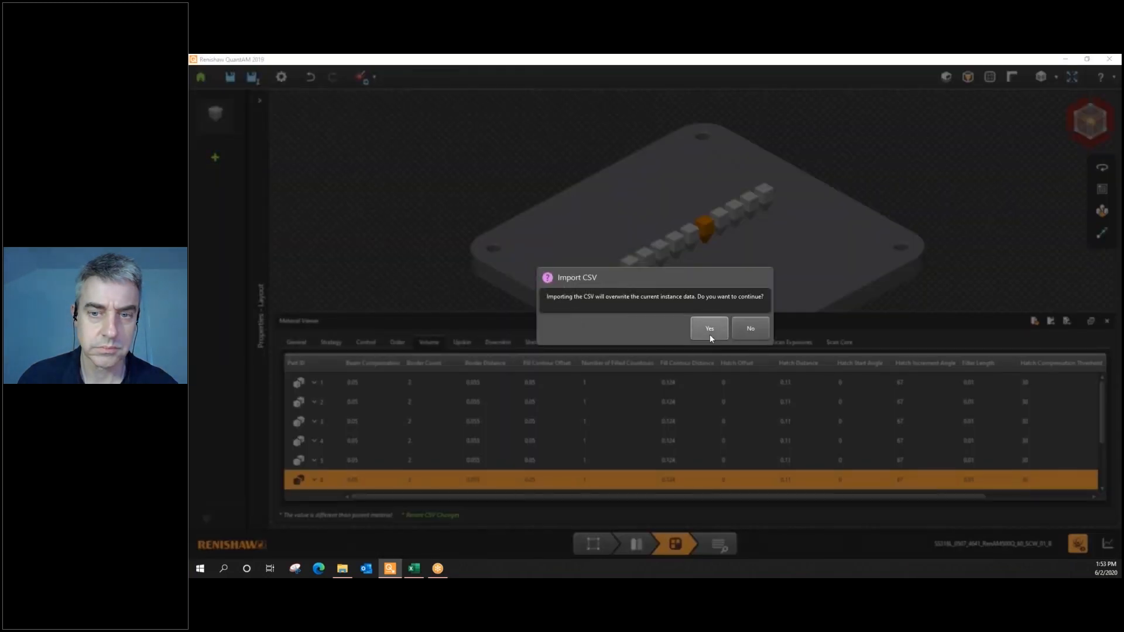
click(710, 337)
click(729, 329)
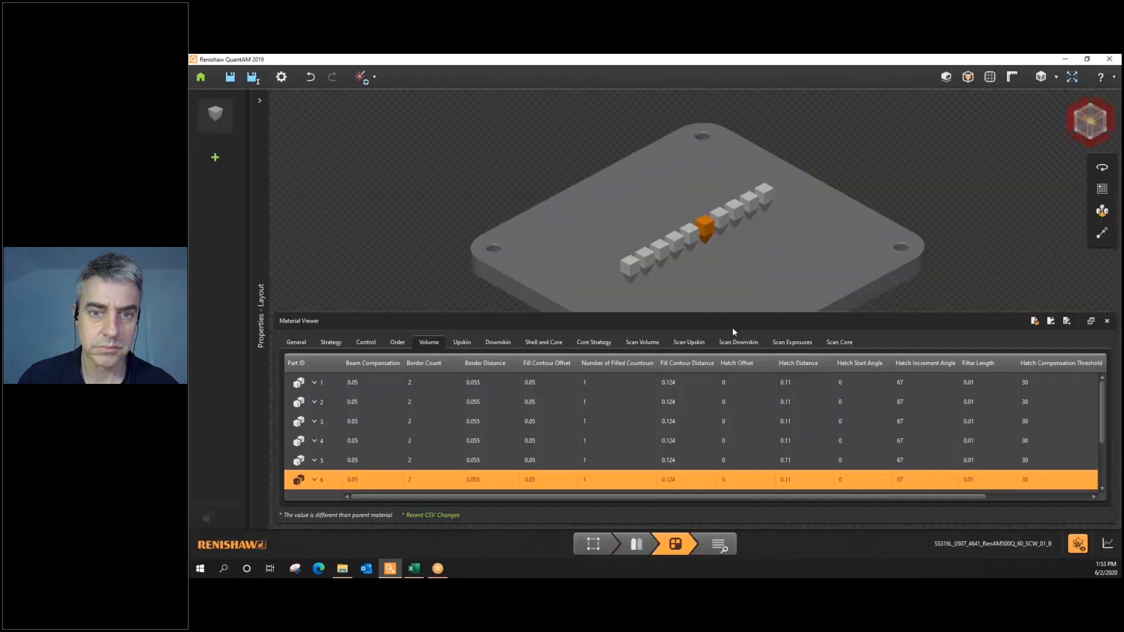
click(1108, 321)
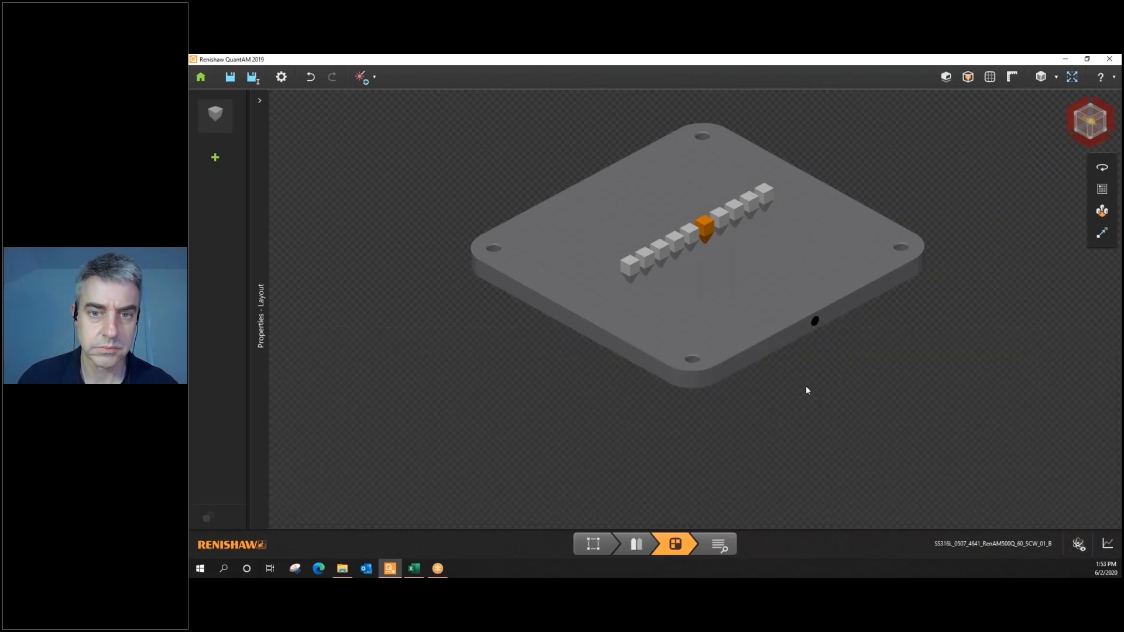
Step: Go to the Review stage and examine the borders of the row of cubes from the top view
click(722, 544)
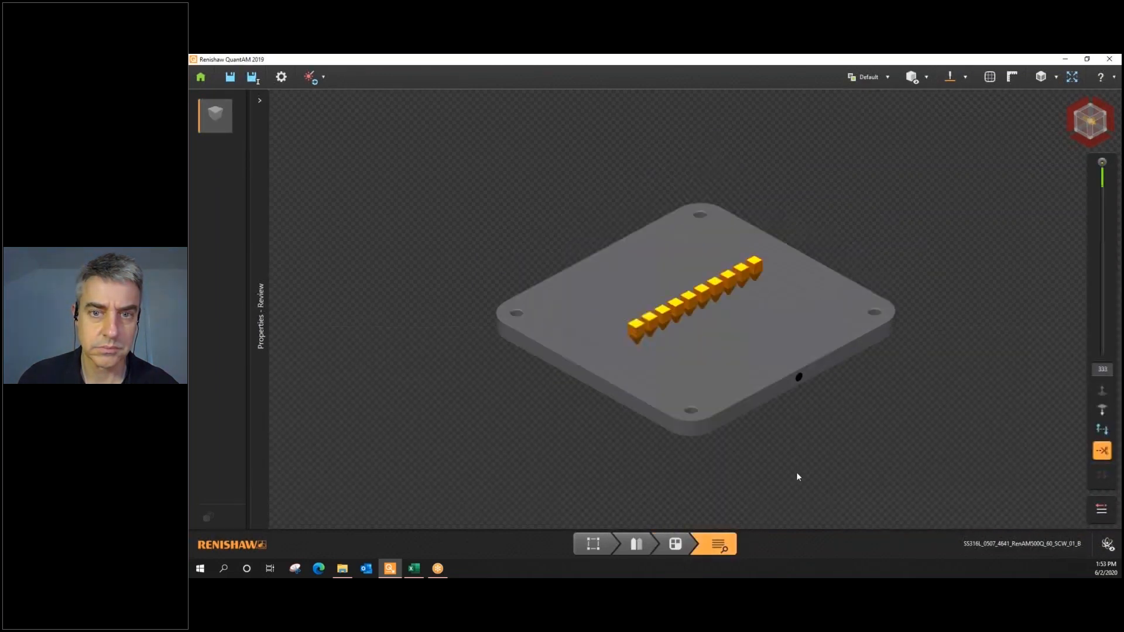
click(1088, 116)
scroll(702, 192, up, 4)
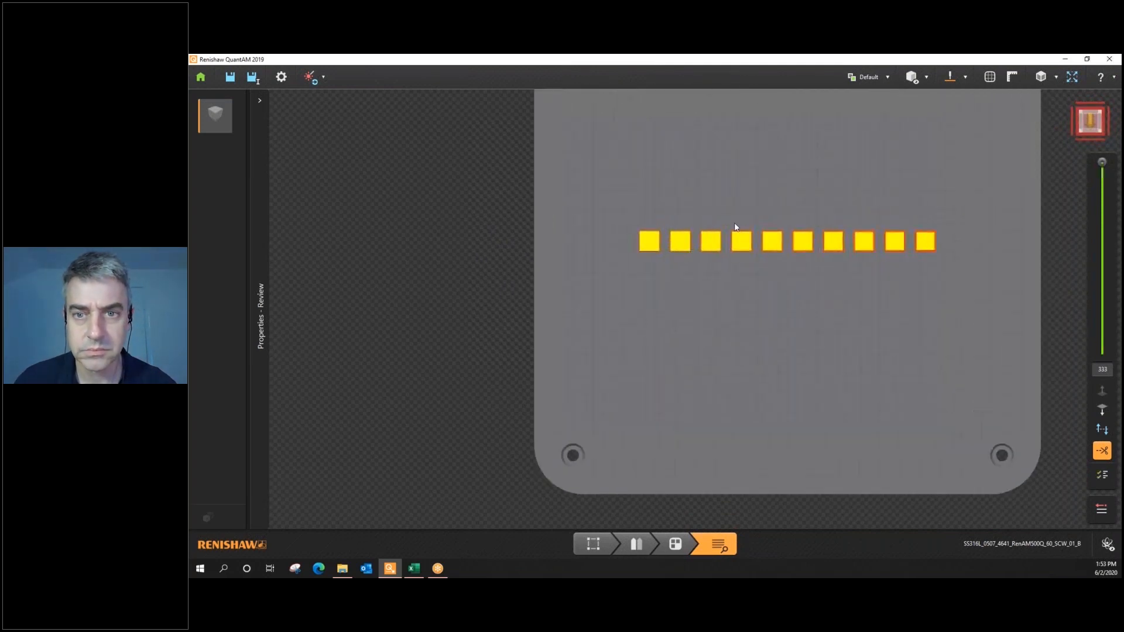
scroll(569, 252, up, 2)
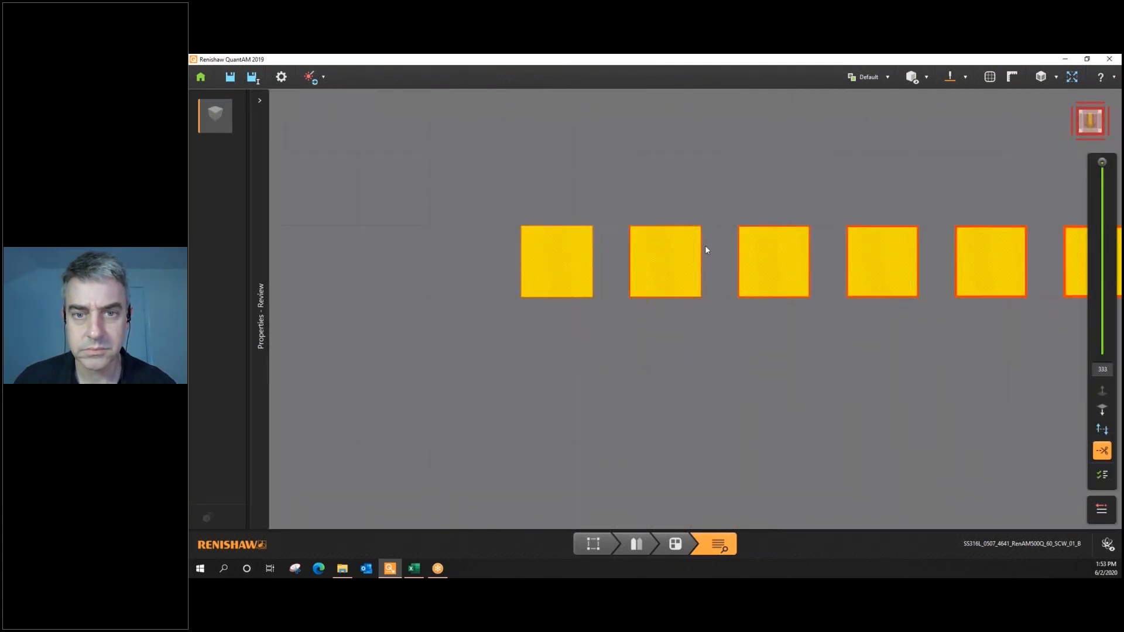
middle_drag(775, 264, 578, 259)
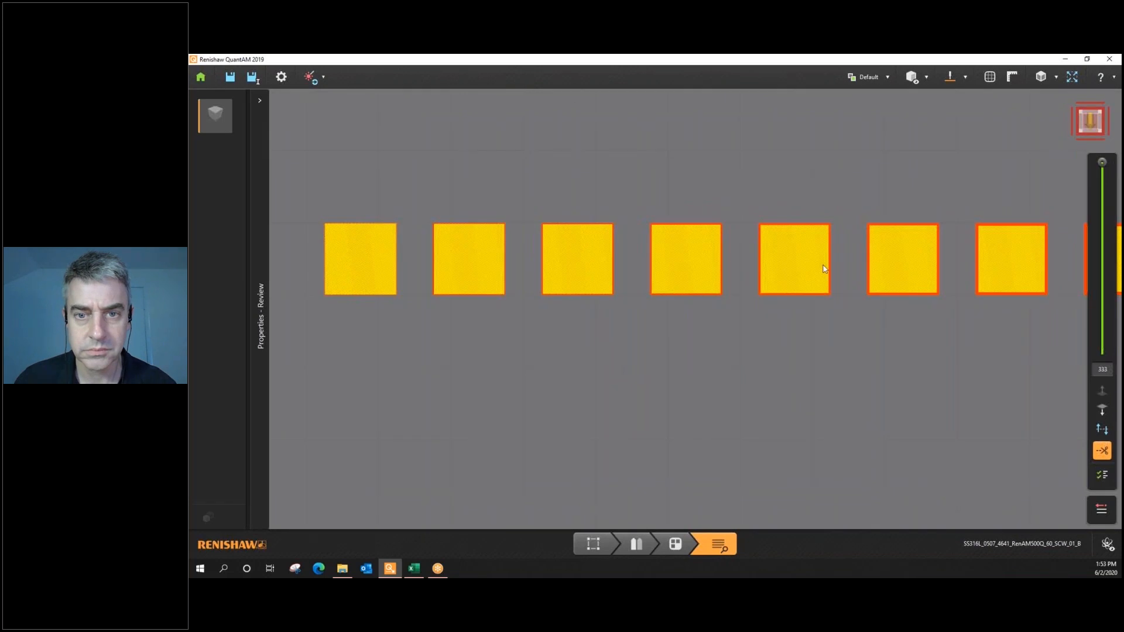
middle_drag(745, 260, 716, 254)
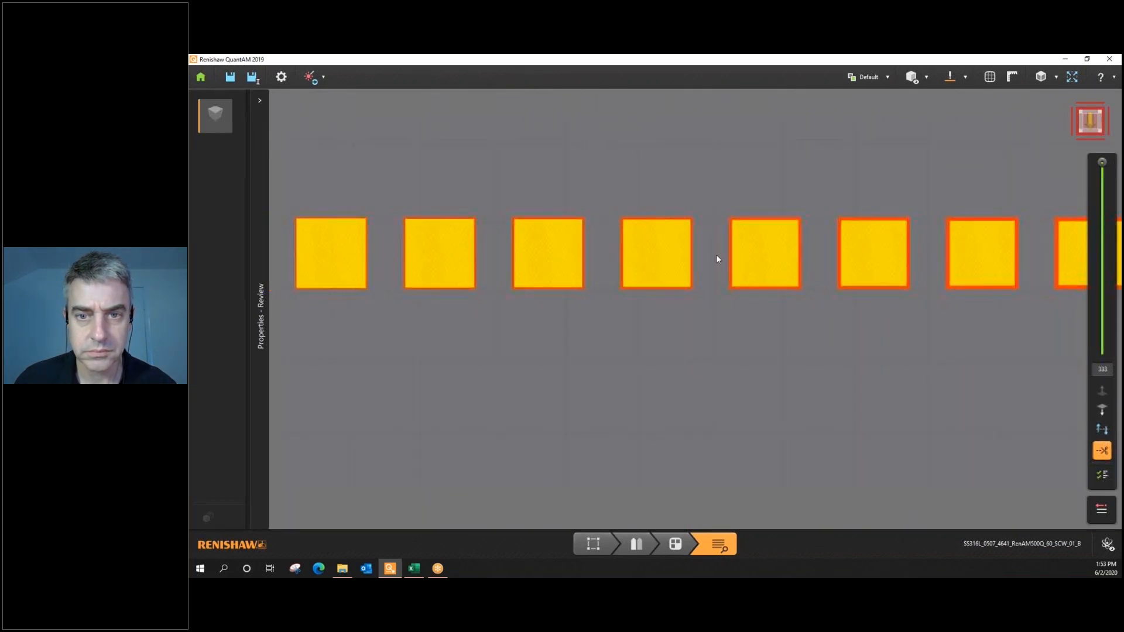
scroll(903, 244, up, 5)
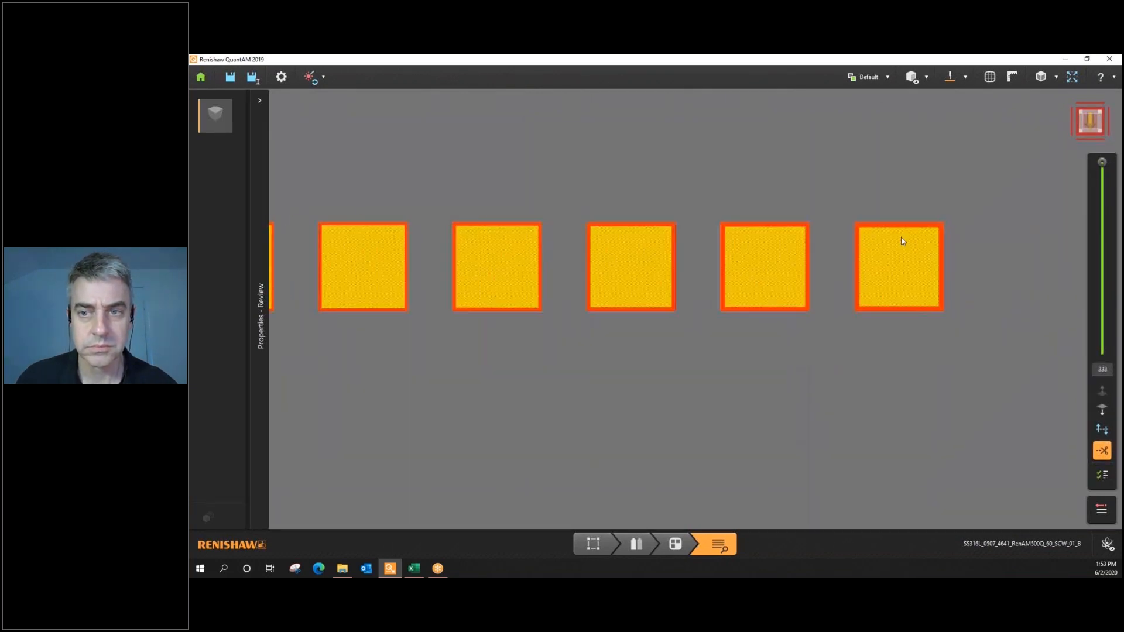
scroll(824, 227, up, 1)
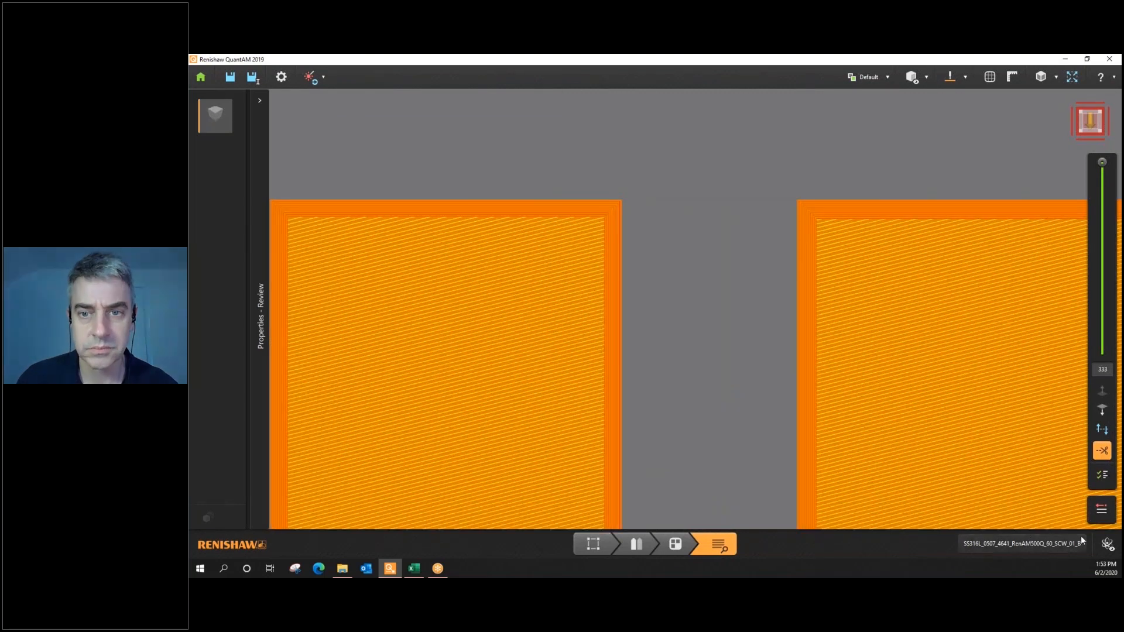
Step: Open the Material Viewer in the Review stage to check the cubes' Volume parameters
click(1107, 546)
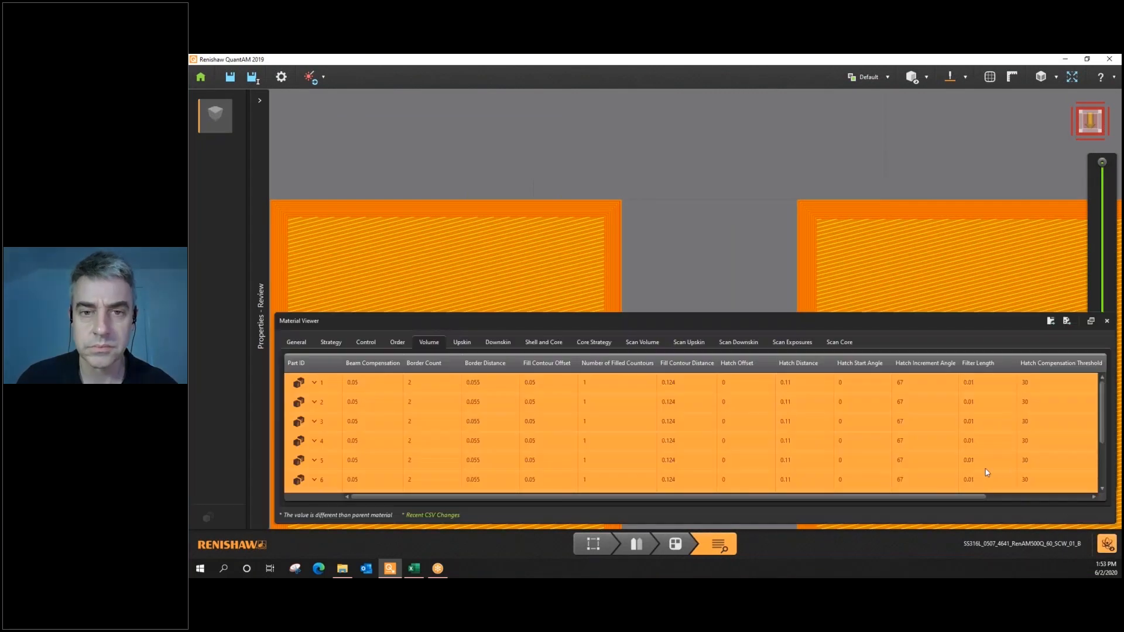